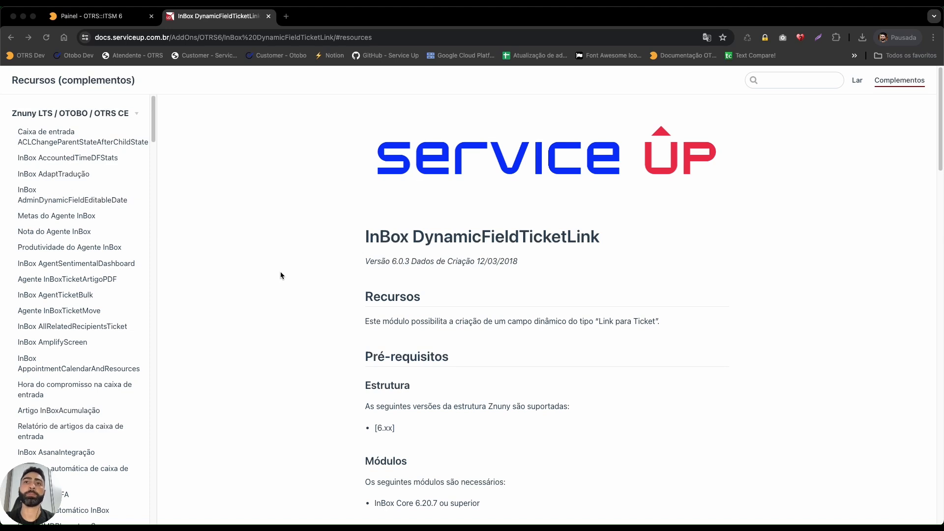
Read the InBox DynamicFieldTicketLink documentation from the features and prerequisites through the usage section with its ticket link examples
scroll(322, 277, "down", 1)
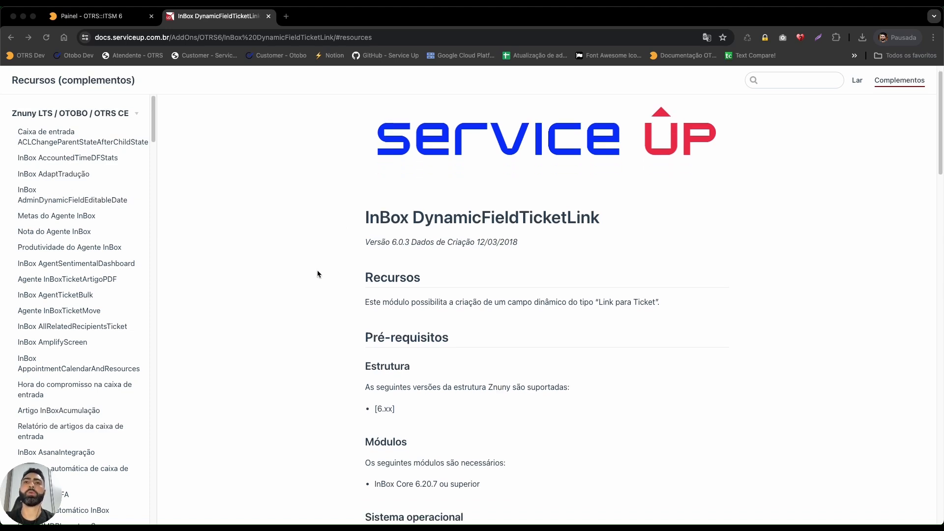
scroll(322, 277, "down", 1)
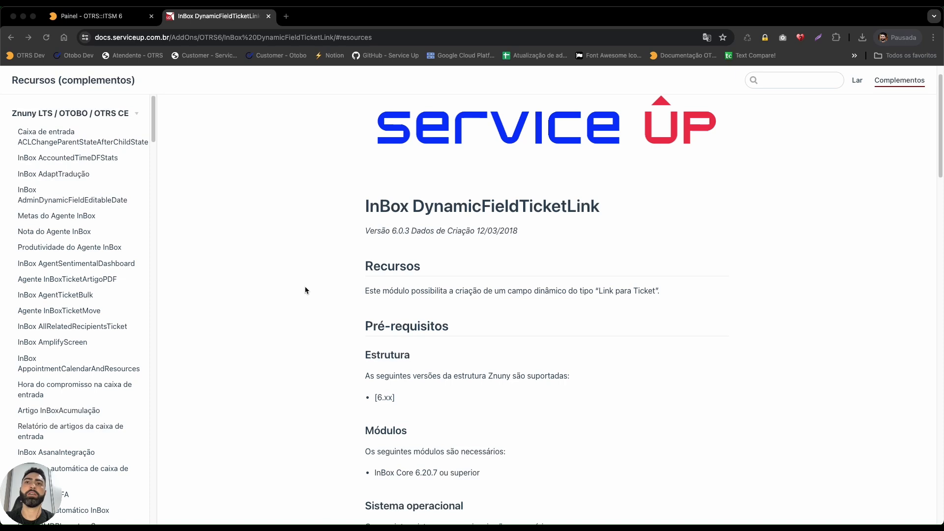
scroll(589, 310, "down", 5)
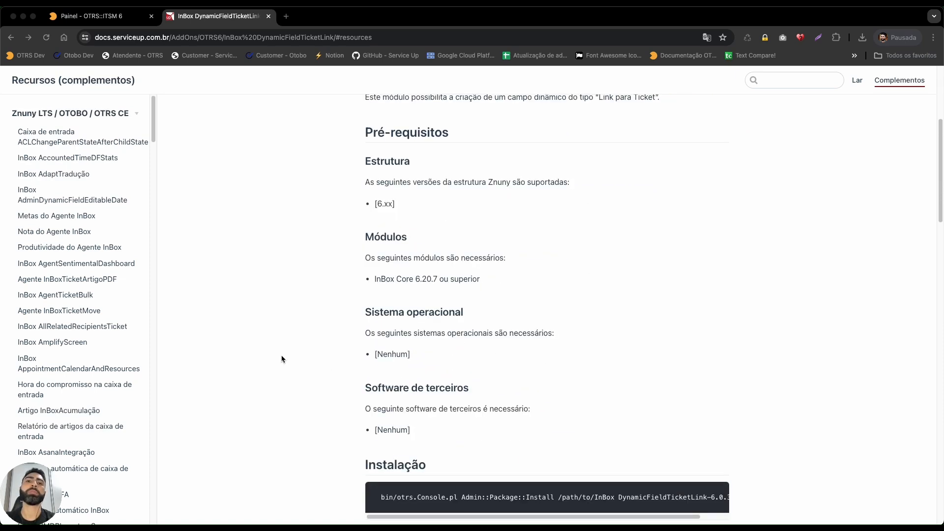
scroll(283, 358, "down", 5)
scroll(288, 351, "down", 7)
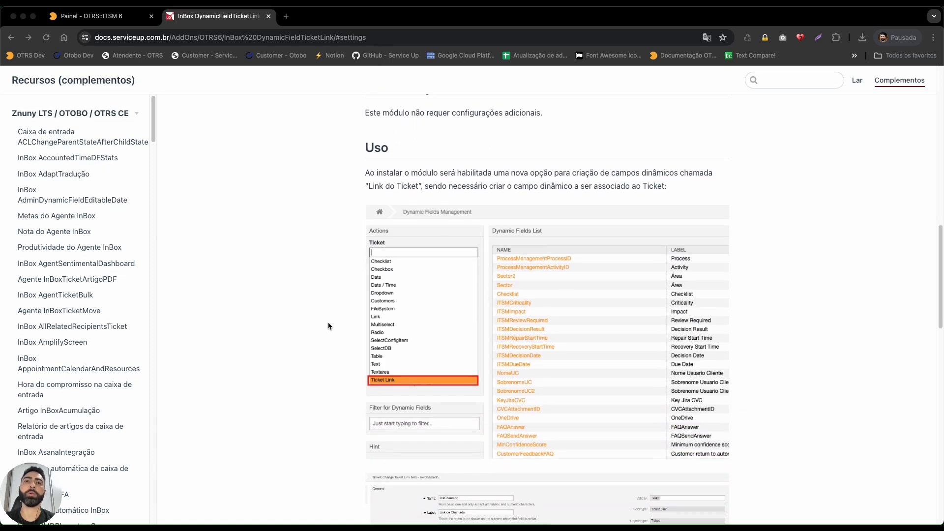
scroll(330, 326, "down", 1)
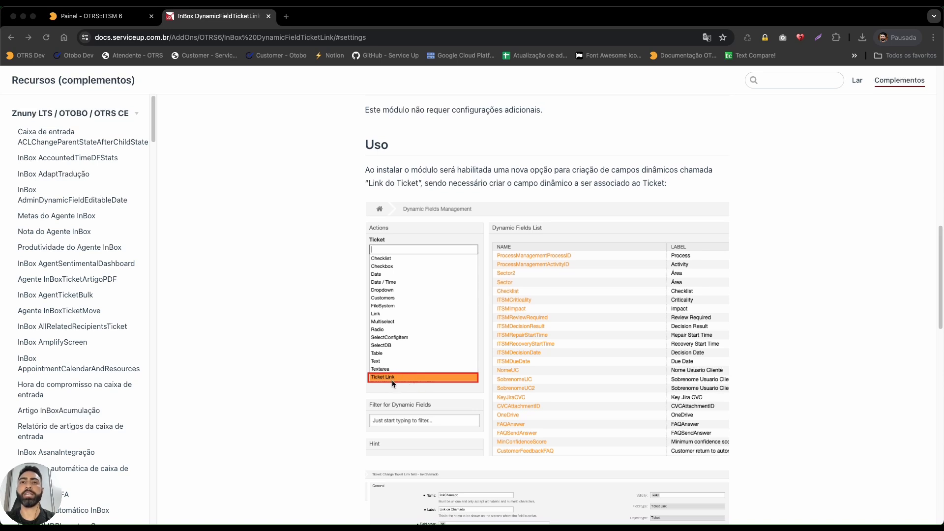
scroll(394, 384, "down", 5)
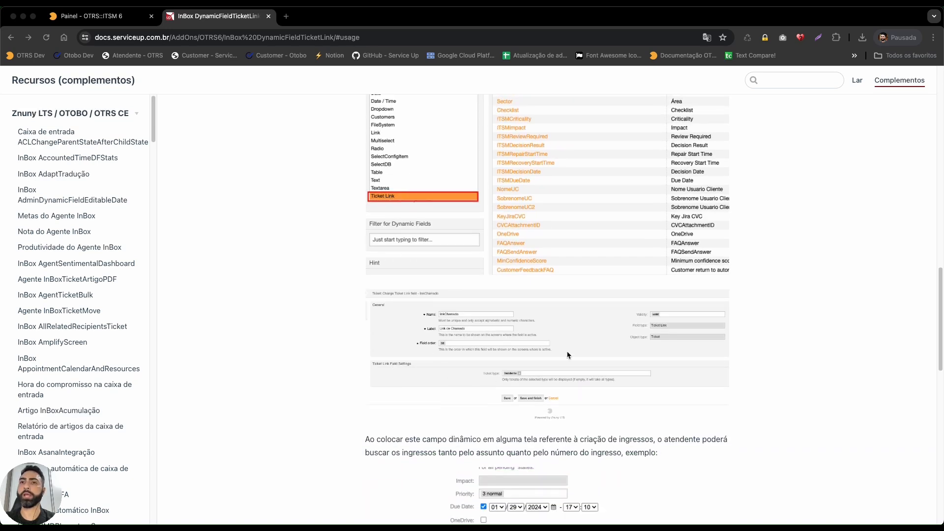
scroll(565, 380, "down", 5)
scroll(565, 380, "down", 2)
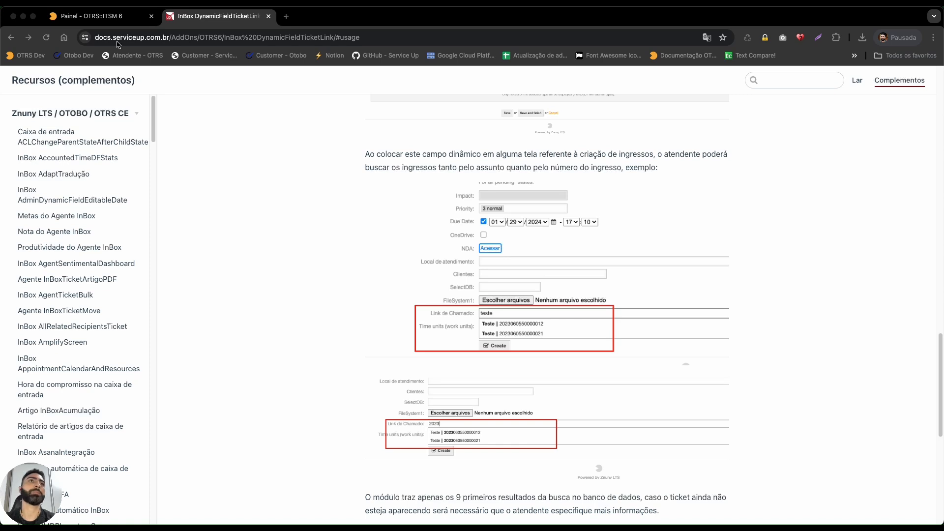
Switch to the OTRS::ITSM 6 tab, filter the administration modules by "din" and open the Campos Dinâmicos management
left_click(118, 17)
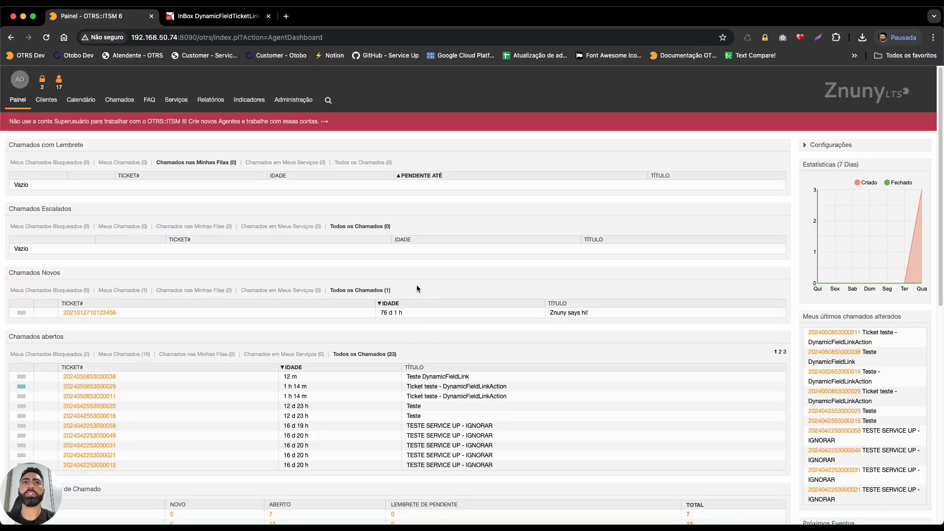
left_click(299, 105)
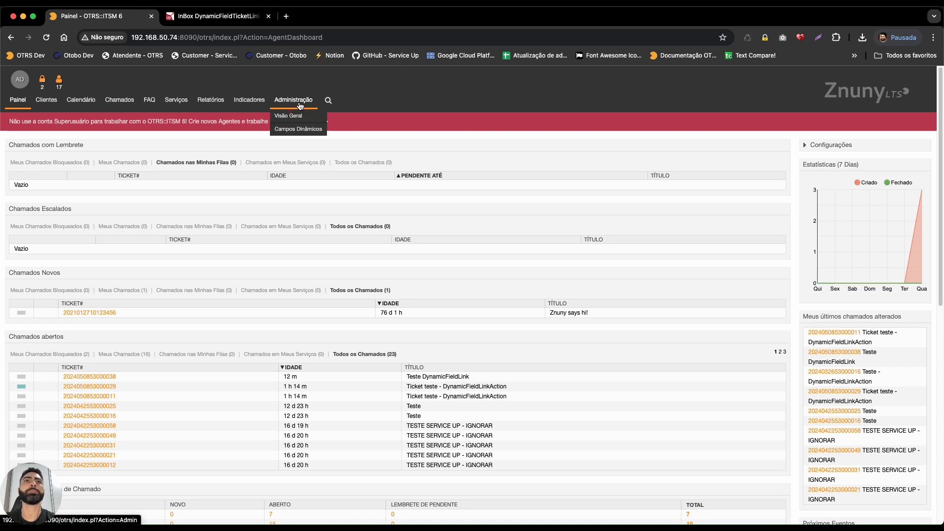
left_click(292, 117)
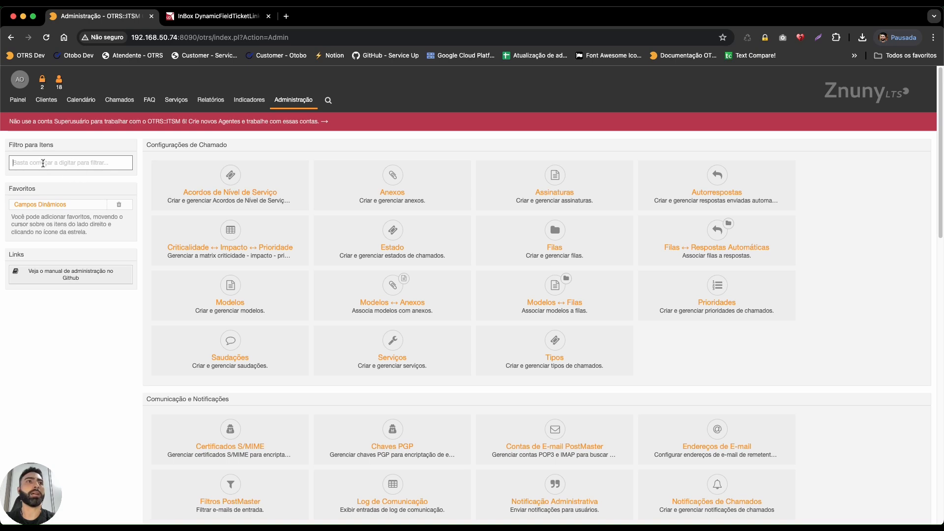
type("din")
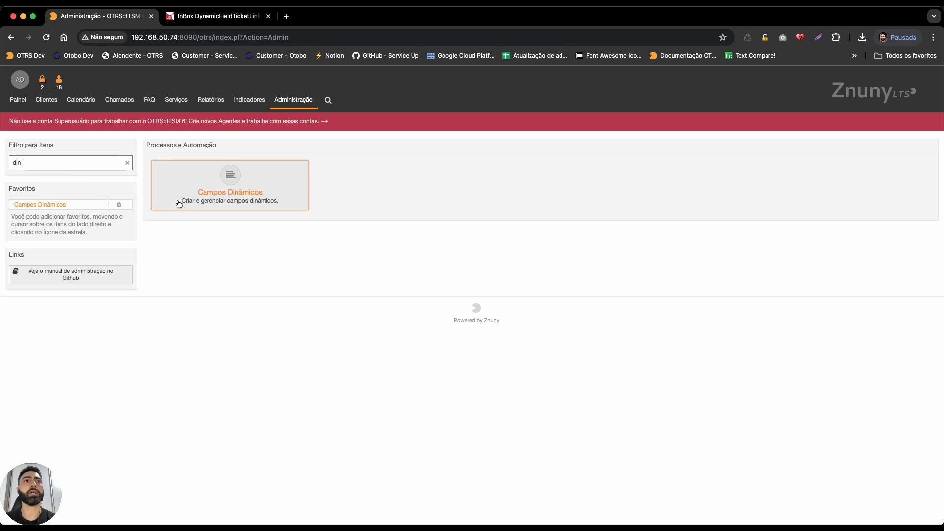
left_click(276, 182)
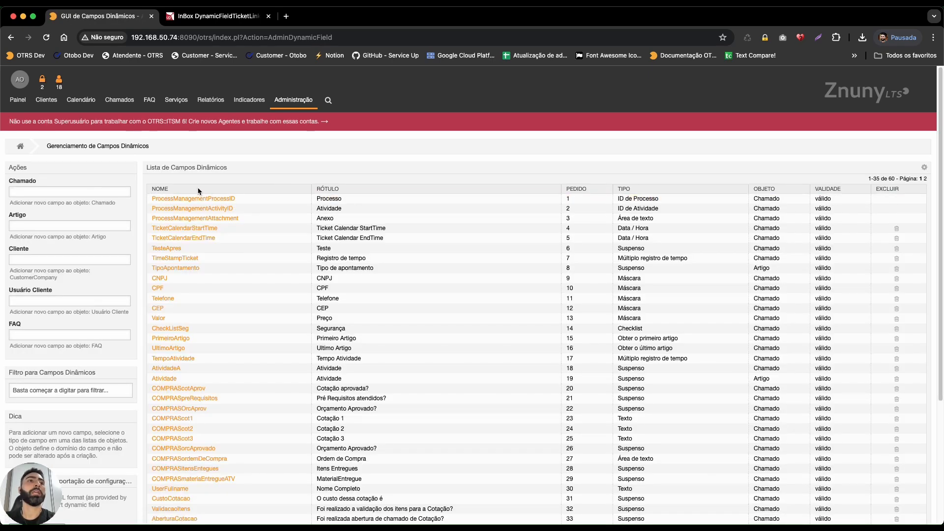
Fill in a new Link de chamado ticket field named ChamadoLink with the label Link de Chamado, and leave it without saving
left_click(64, 192)
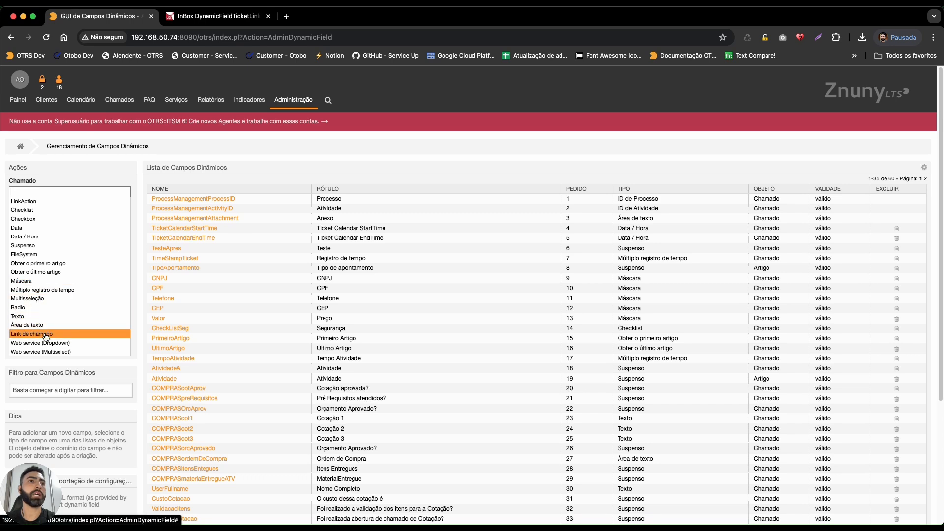
left_click(62, 333)
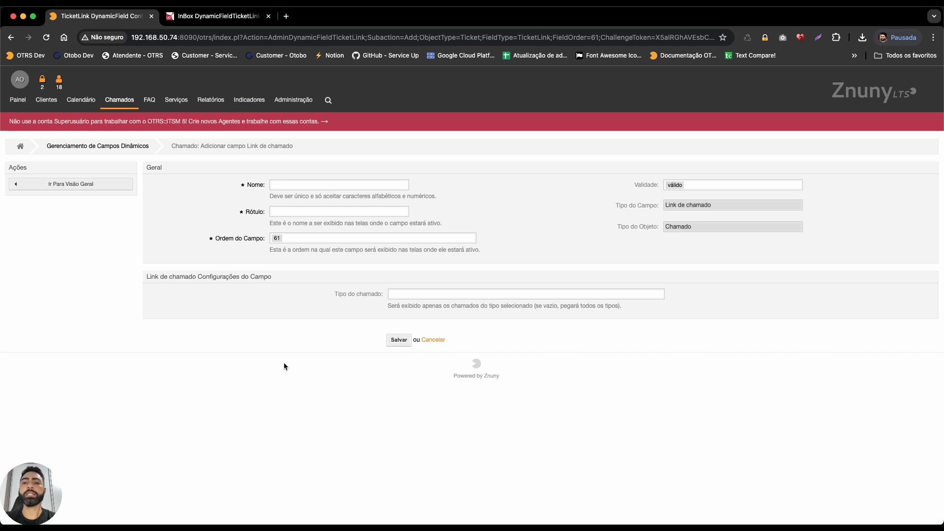
left_click(286, 186)
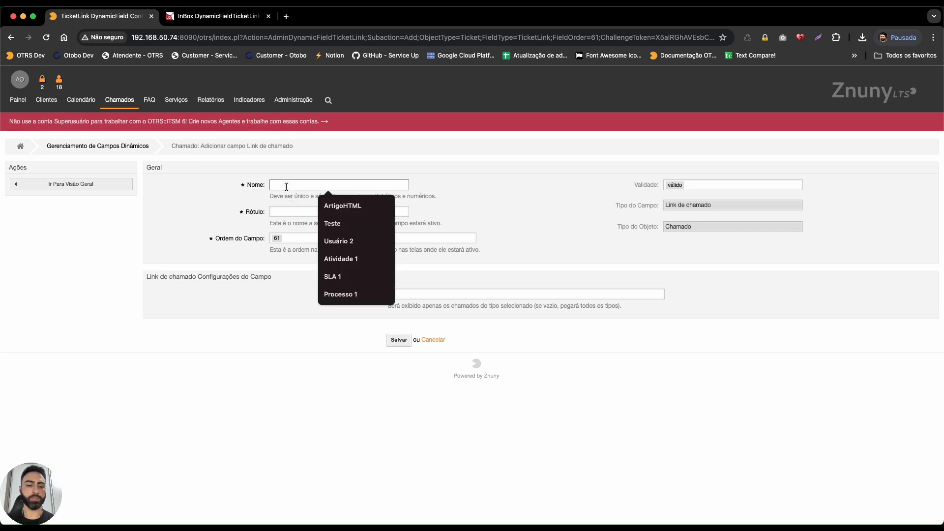
type("Chamado")
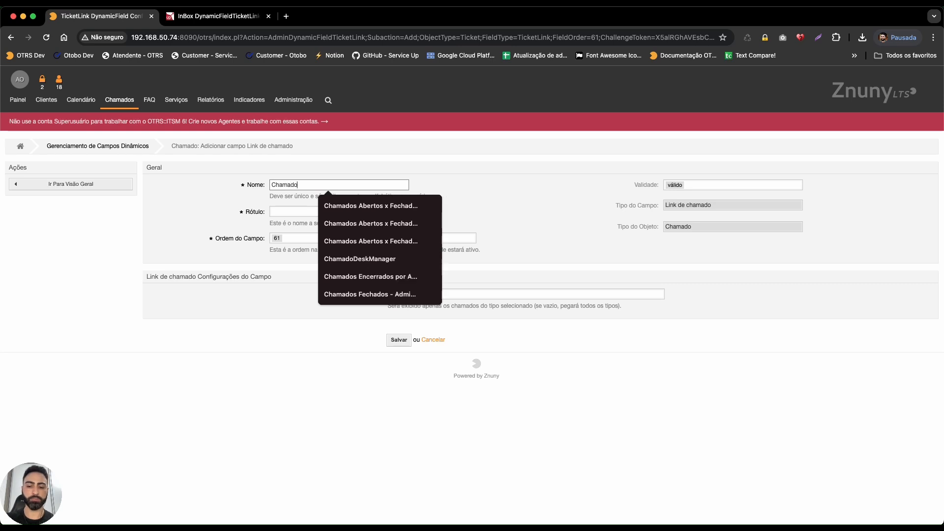
type("Link")
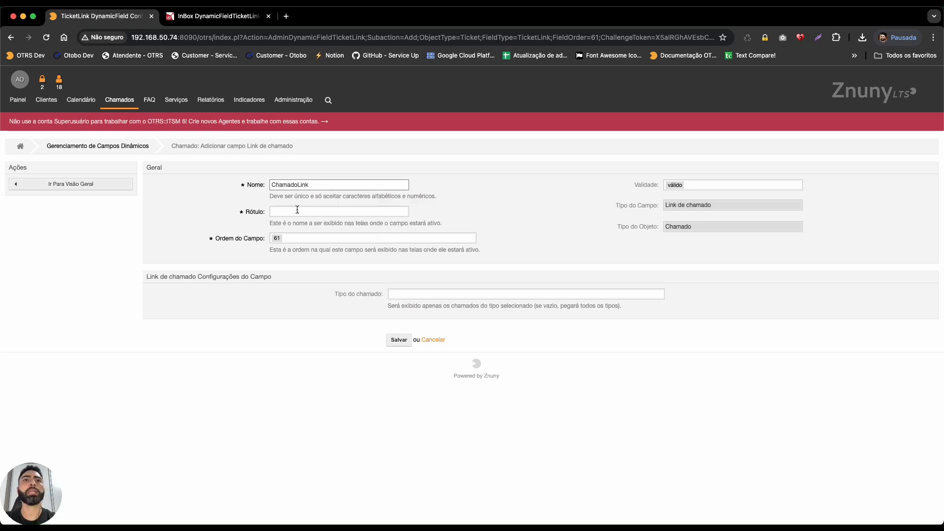
left_click(297, 210)
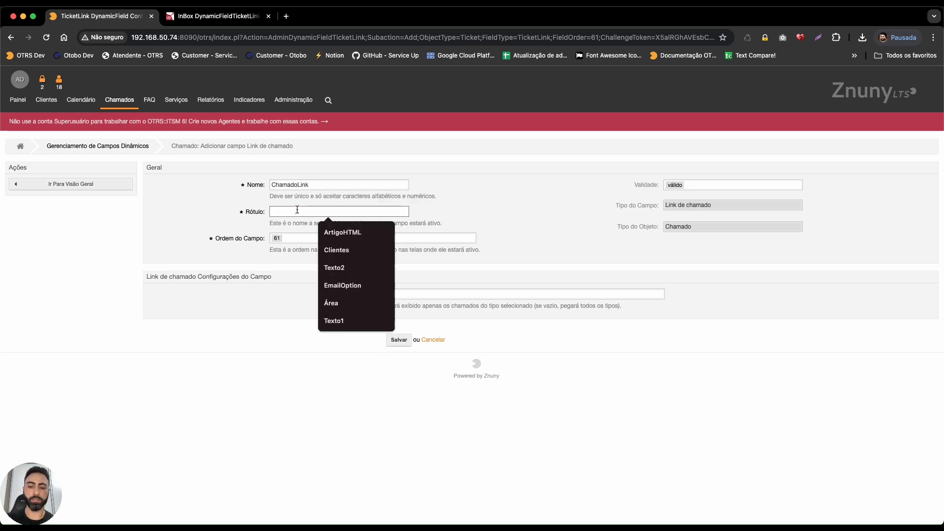
type("Link de")
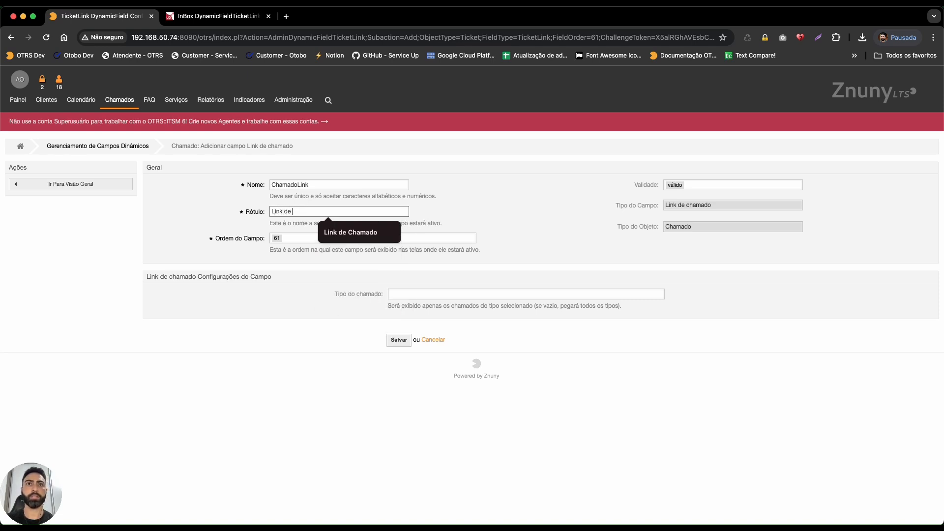
left_click(362, 234)
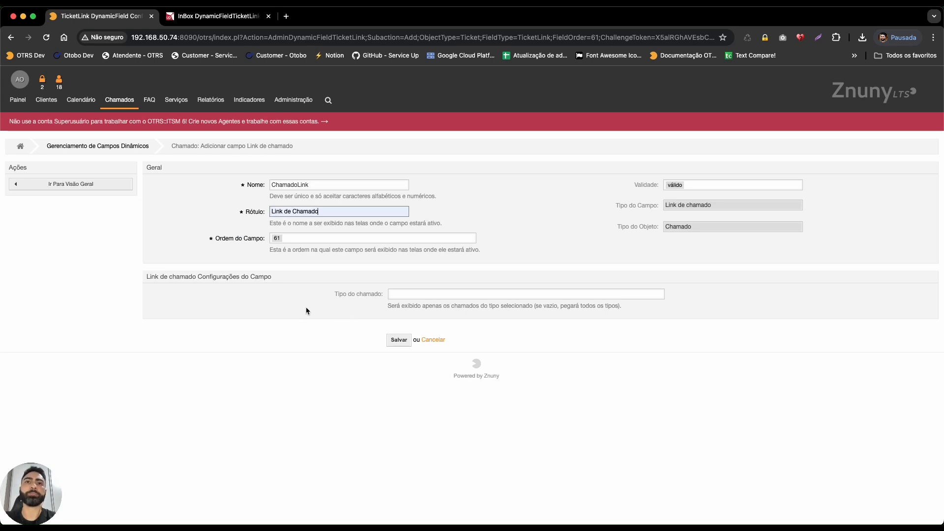
left_click(408, 295)
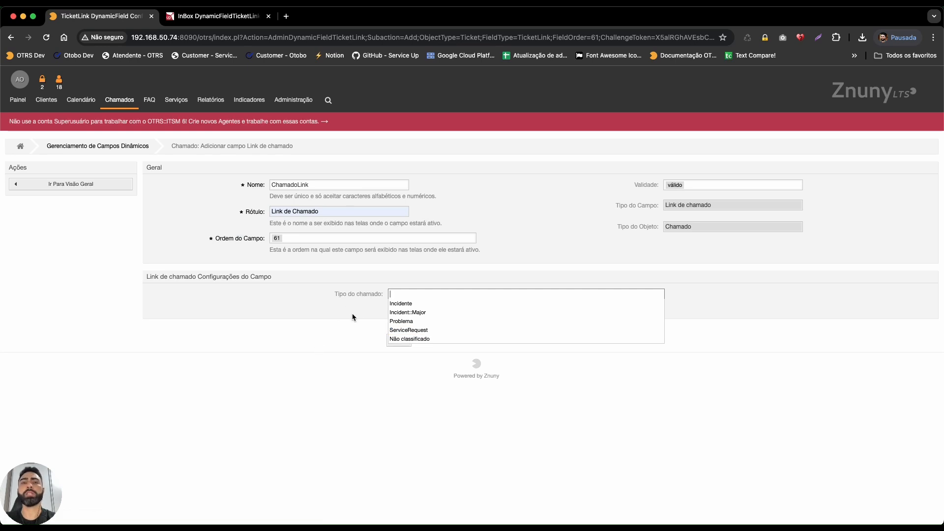
left_click(338, 335)
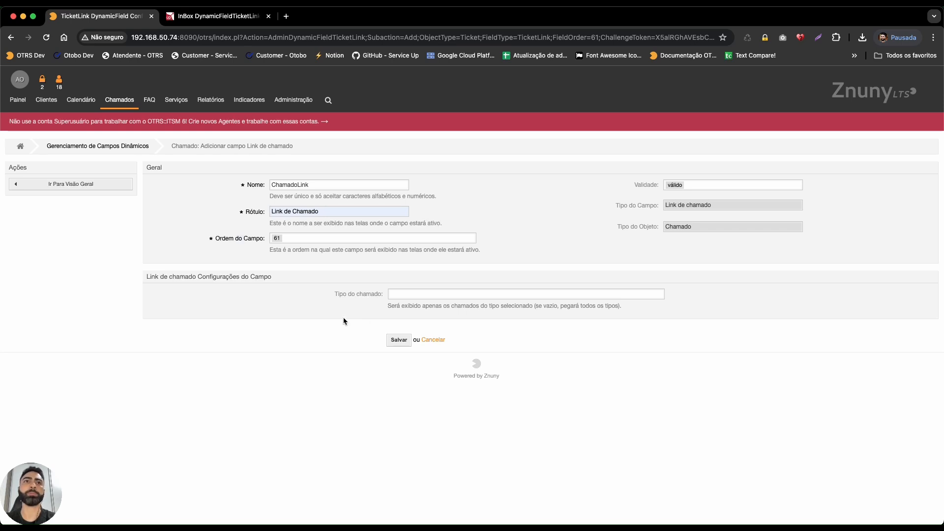
left_click(89, 146)
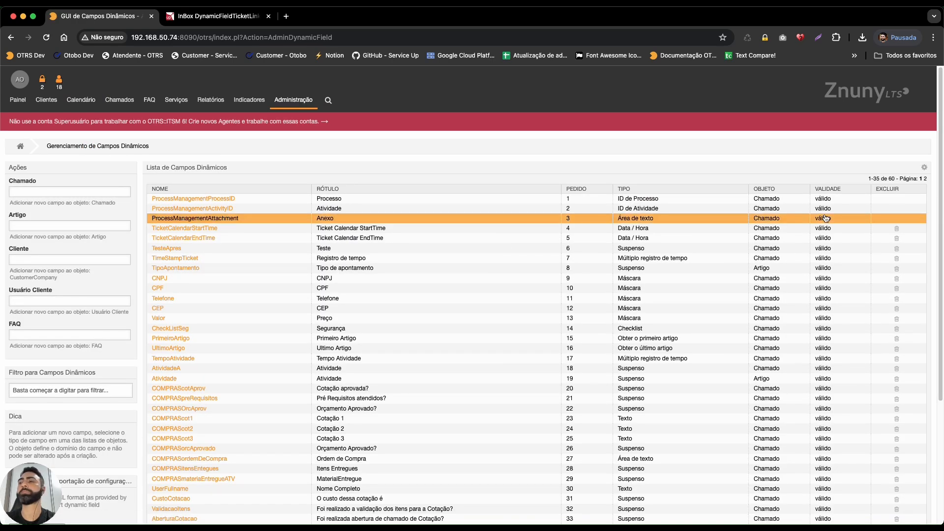
Examine the existing LinkChamado field's settings and its ticket type options, and cancel without changing anything
left_click(924, 179)
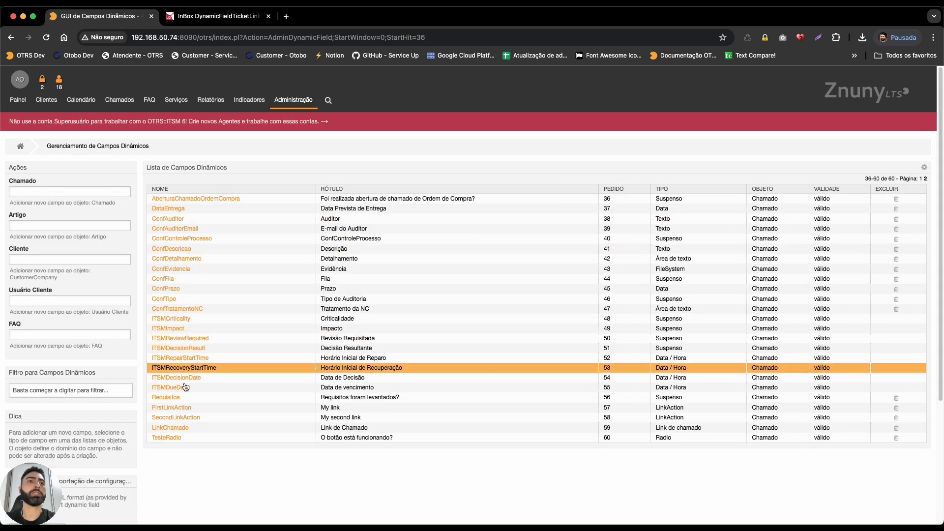
left_click(194, 432)
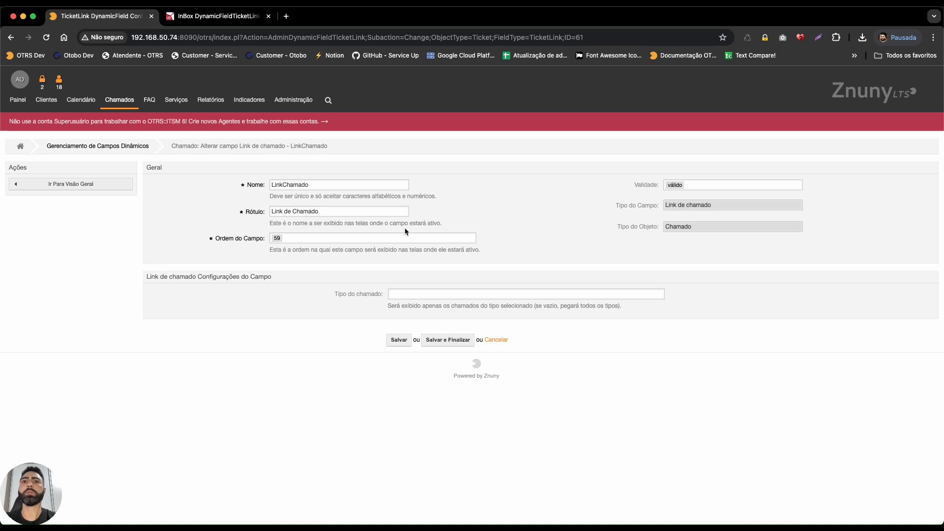
left_click(419, 294)
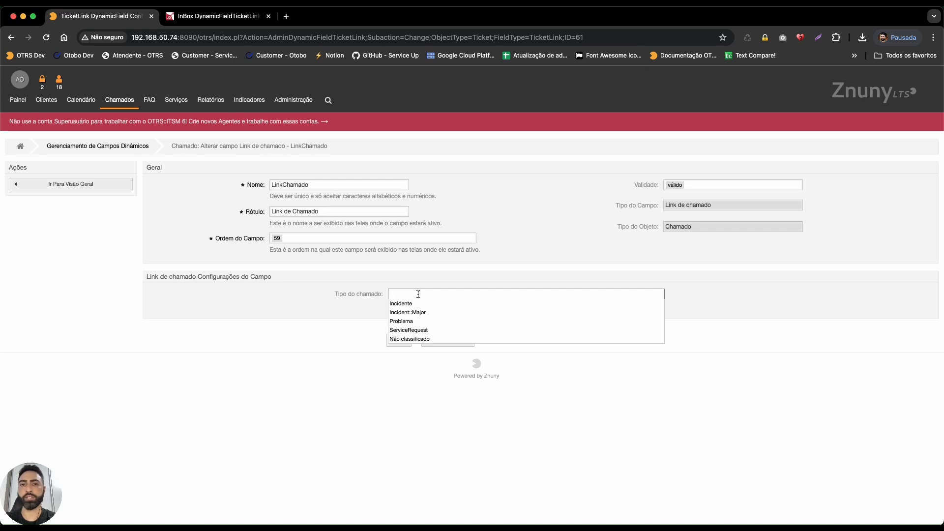
left_click(303, 391)
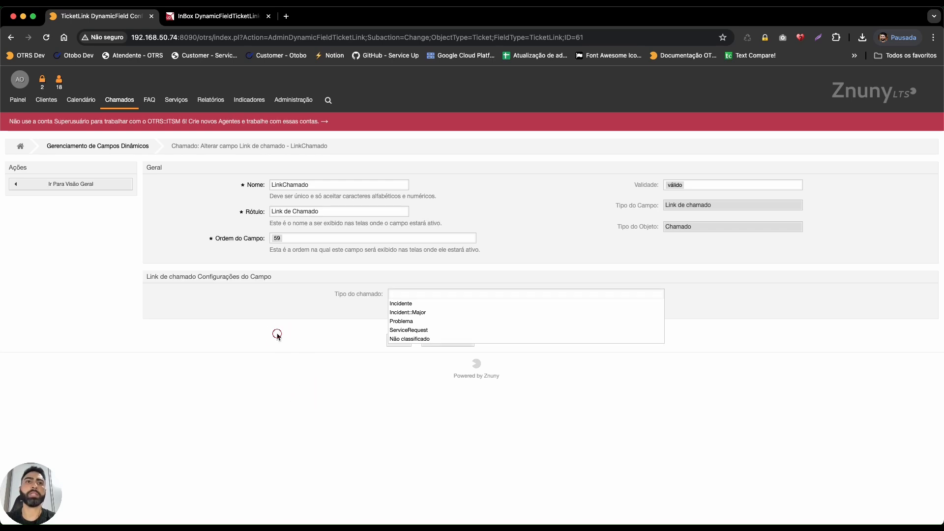
left_click(498, 339)
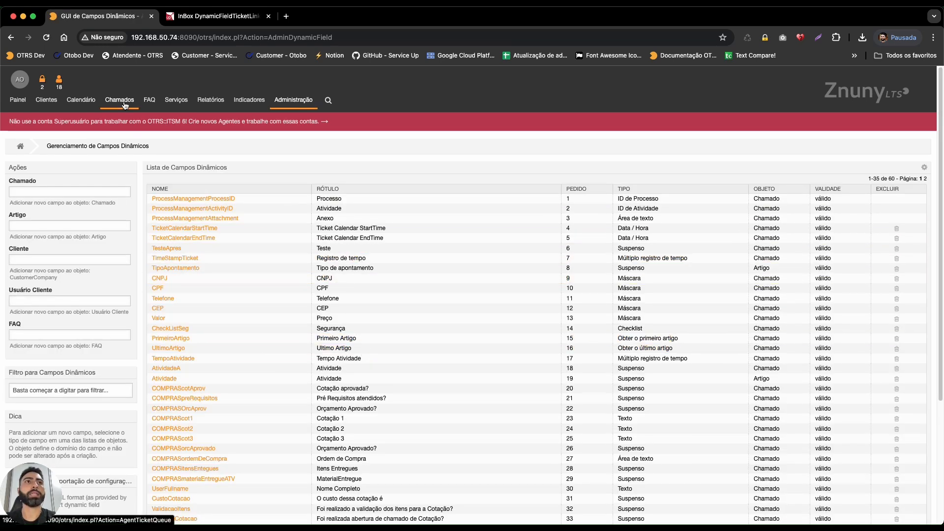
Start a new phone ticket of type Unclassified for the ServiceUP test customer user in the Postmaster queue
mouse_move(126, 106)
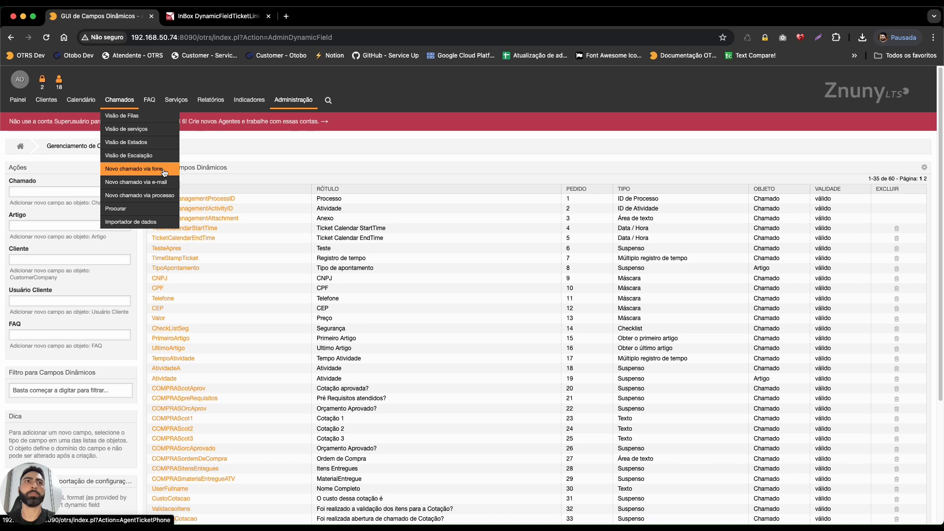
left_click(142, 171)
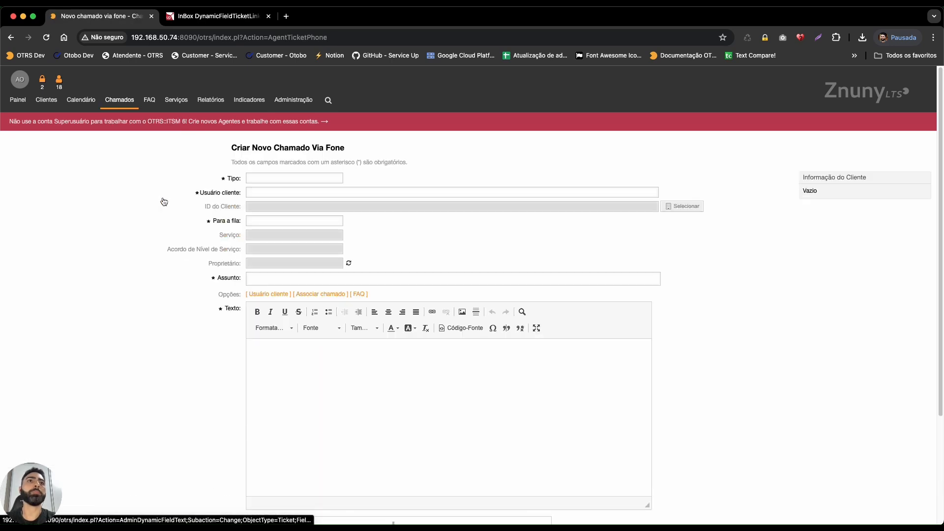
left_click(282, 180)
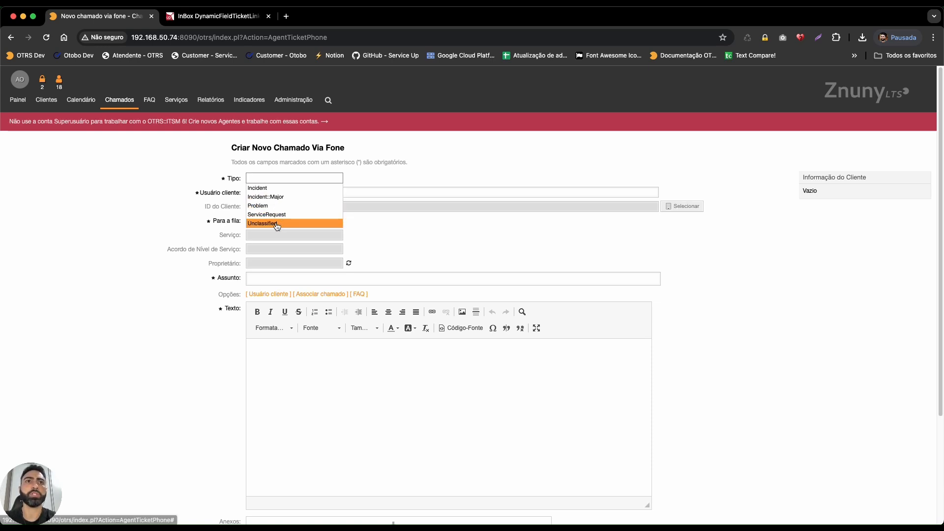
left_click(282, 224)
left_click(268, 192)
type("serviceu")
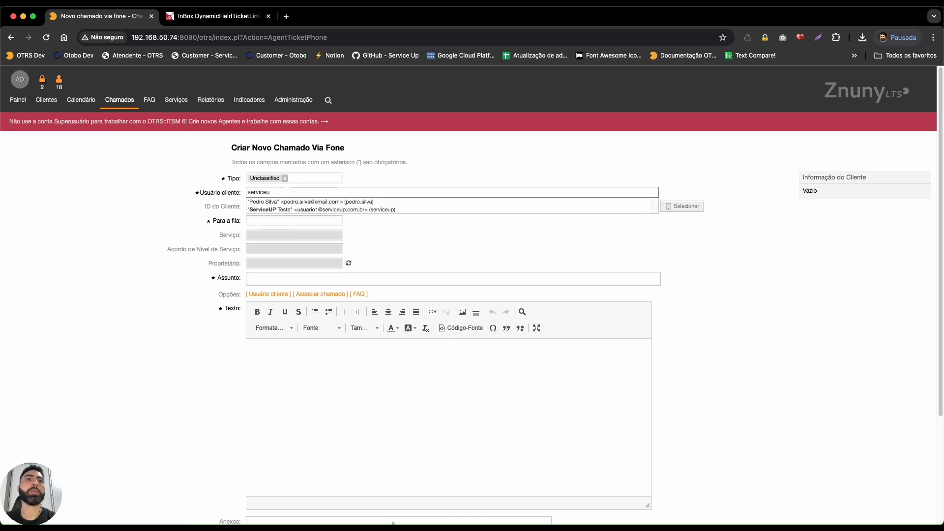
left_click(274, 210)
left_click(279, 247)
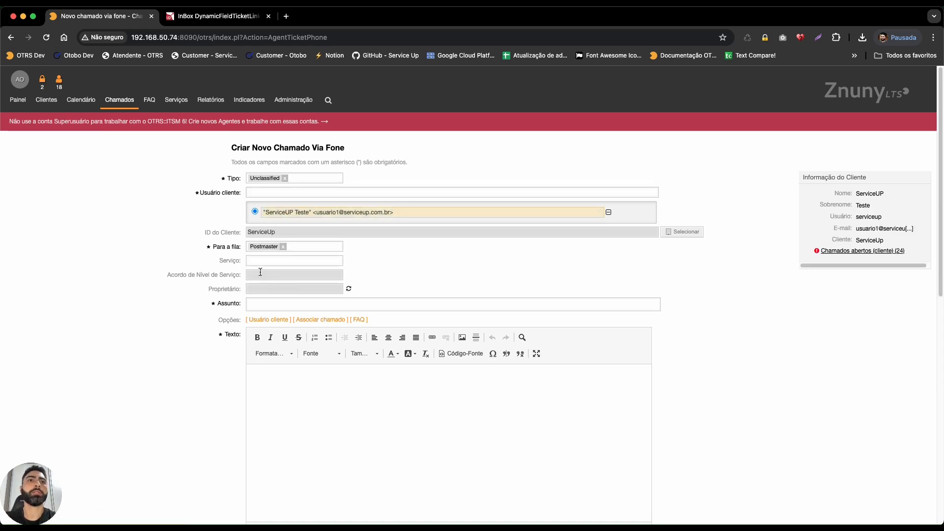
Enter "Teste abertura chamado com link" as the ticket's subject
left_click(256, 306)
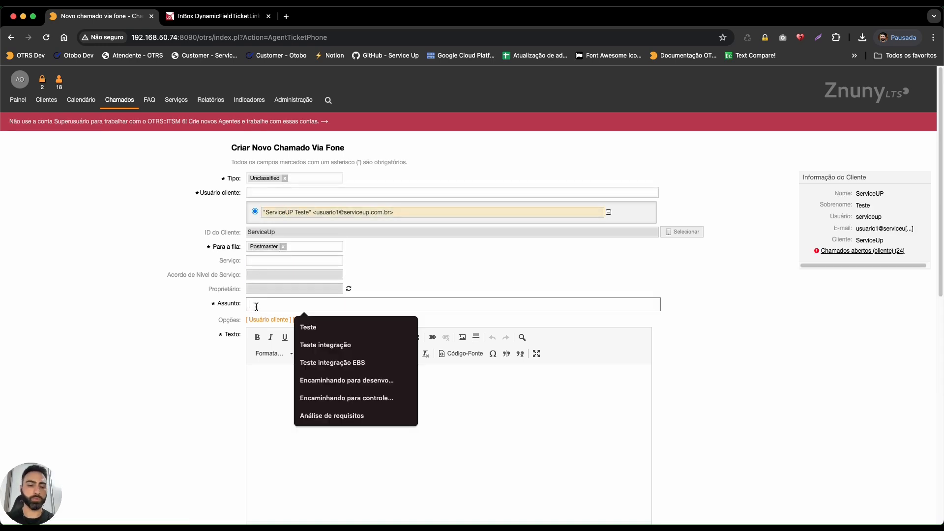
type("teste ")
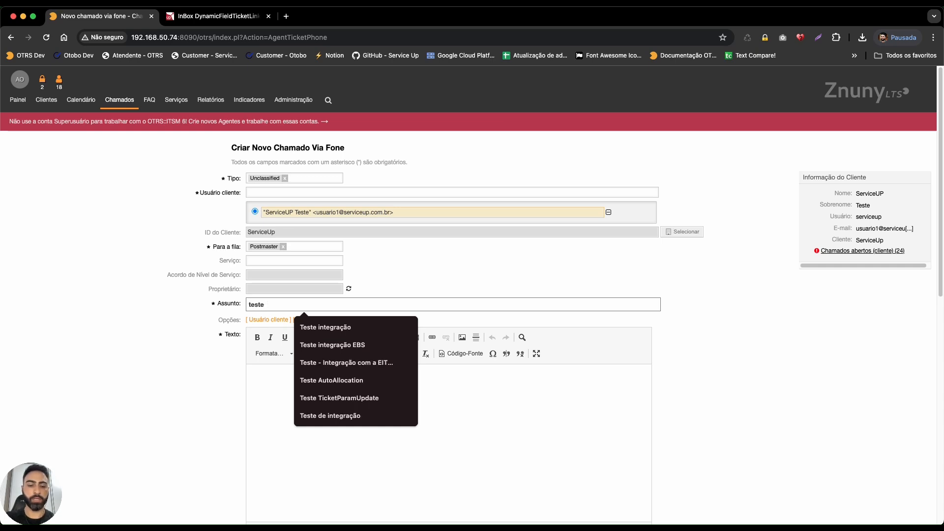
type("abertu")
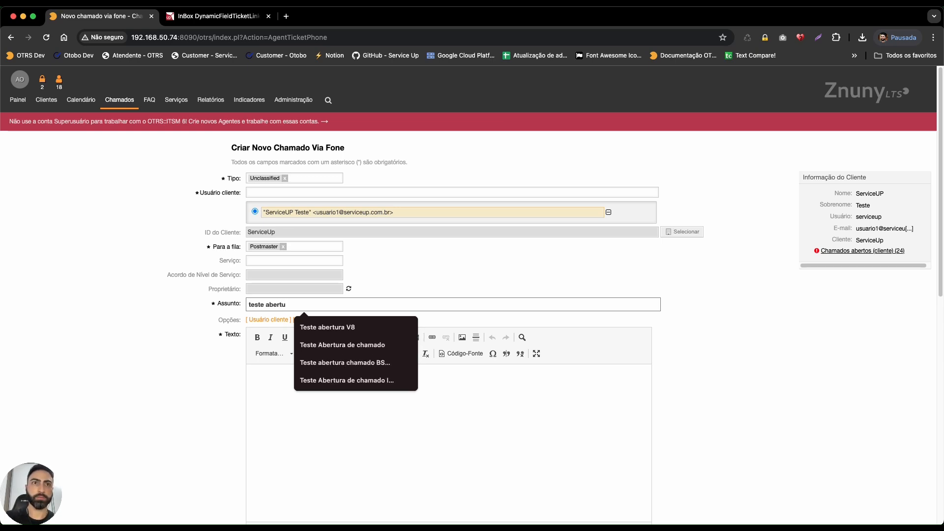
key("BackSpace")
key("BackSpace")
key("BackSpace")
type("ura")
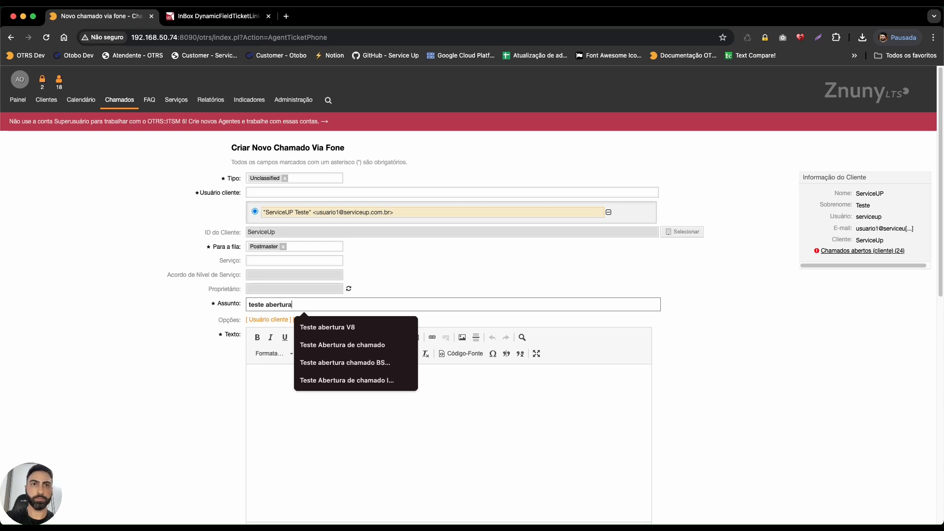
type(" chamado com link")
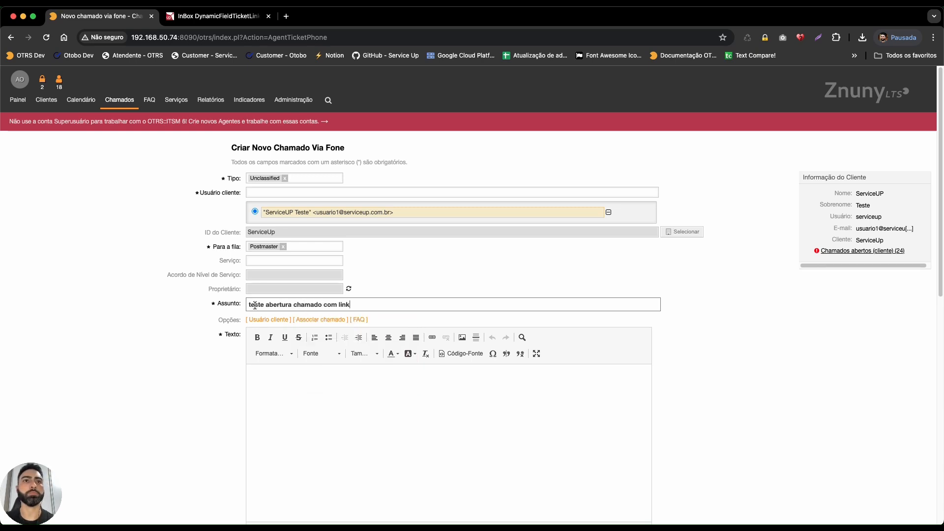
left_click_drag(254, 304, 247, 304)
key("Right")
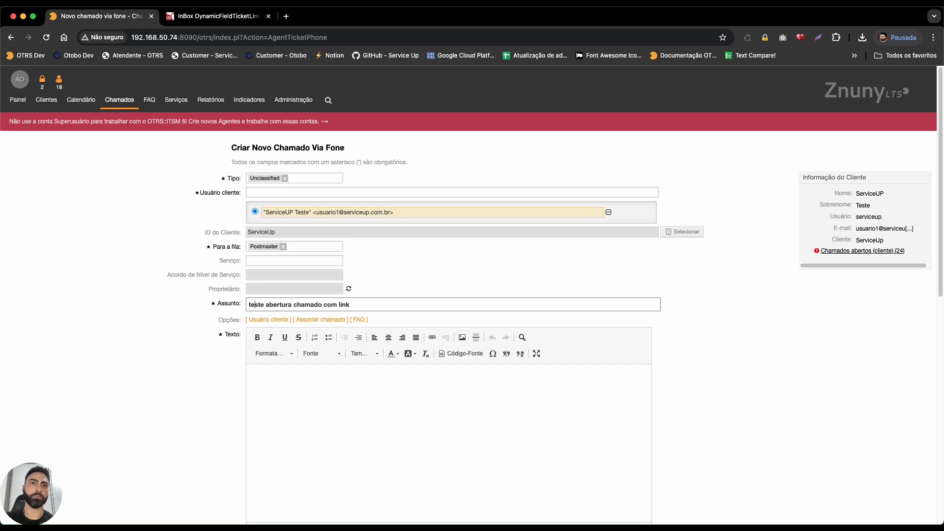
key("BackSpace")
key("BackSpace")
type("Te")
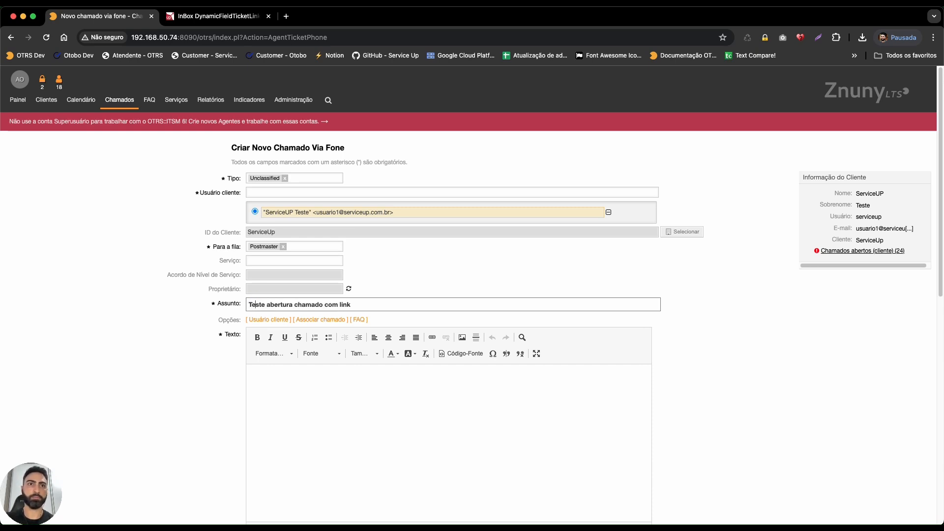
Copy the whole subject into the ticket's body text
triple_click(256, 305)
key("super+c")
left_click(297, 367)
key("super+v")
Search for tickets in the Link de Chamado field by the title words "Teste" and "Multiple"
scroll(202, 367, "down", 5)
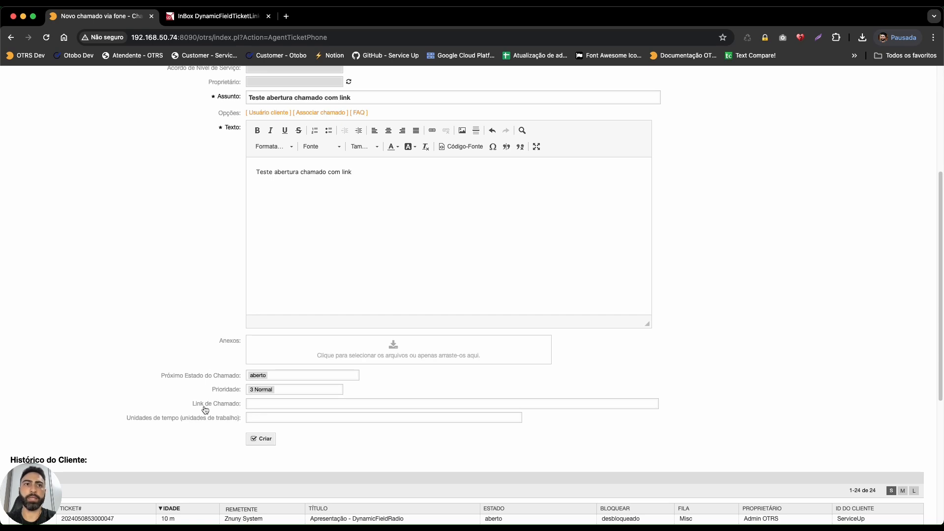
left_click(259, 404)
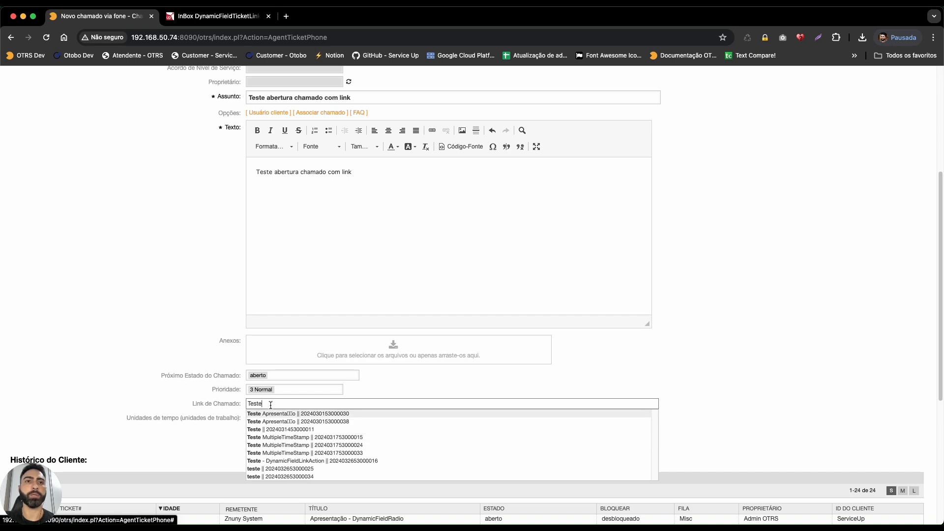
left_click_drag(270, 405, 239, 407)
type("Multiple")
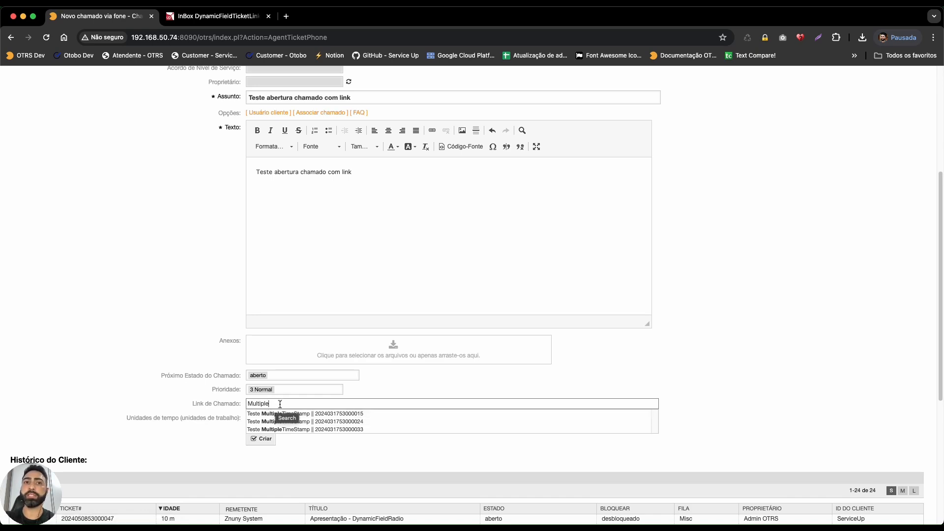
left_click_drag(293, 404, 230, 405)
type("2024")
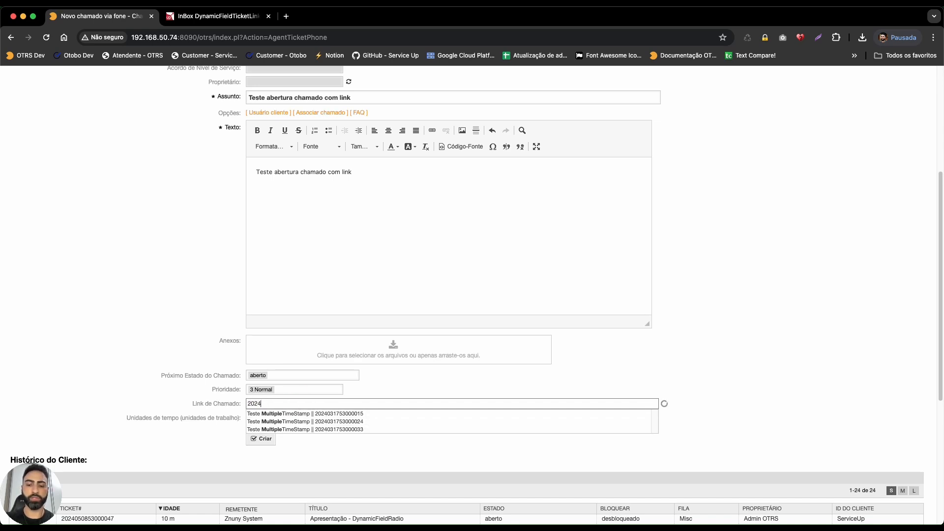
type("05")
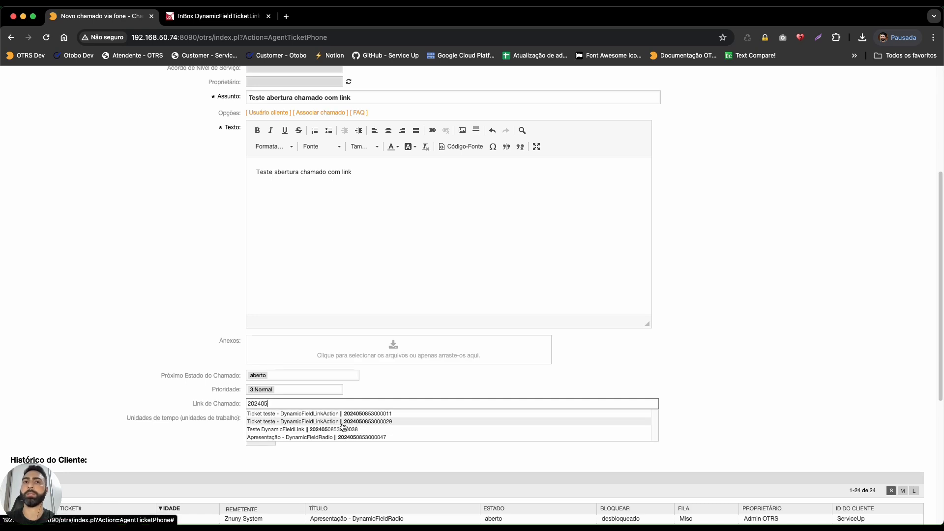
left_click(382, 414)
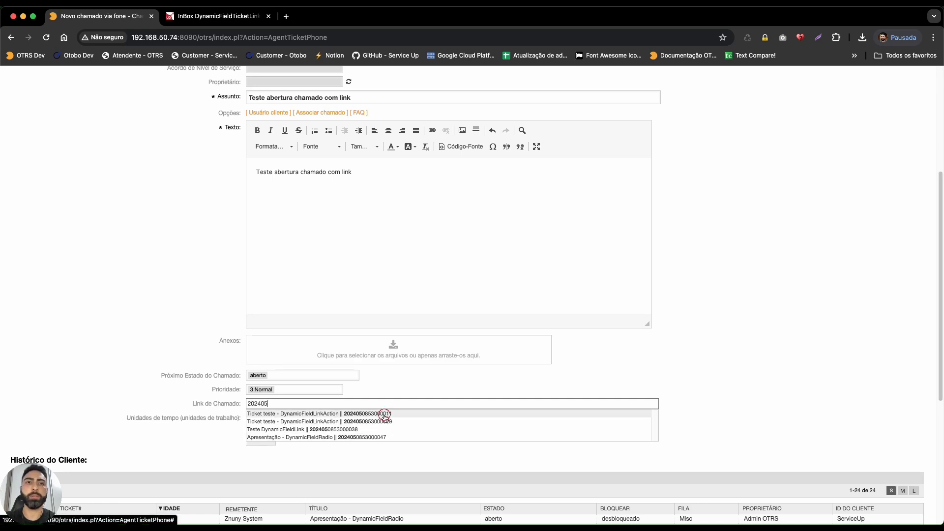
left_click(370, 405)
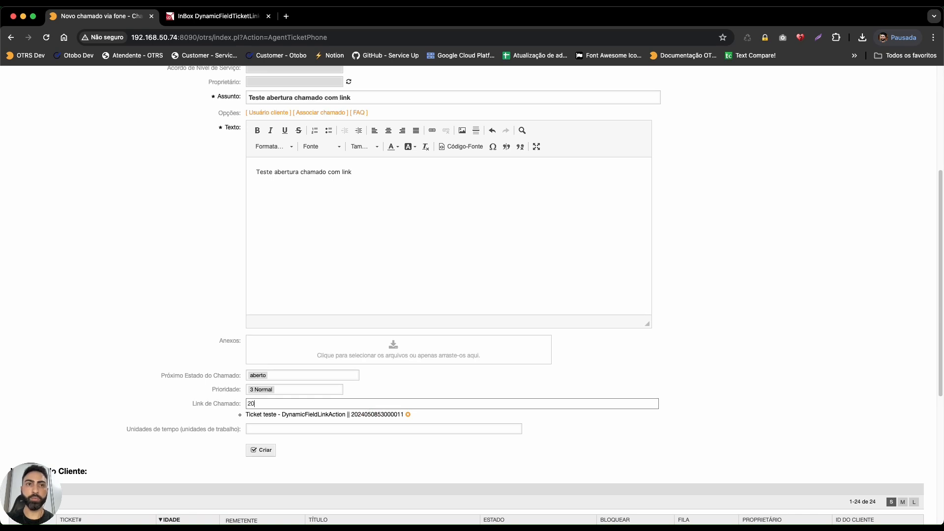
type("202405")
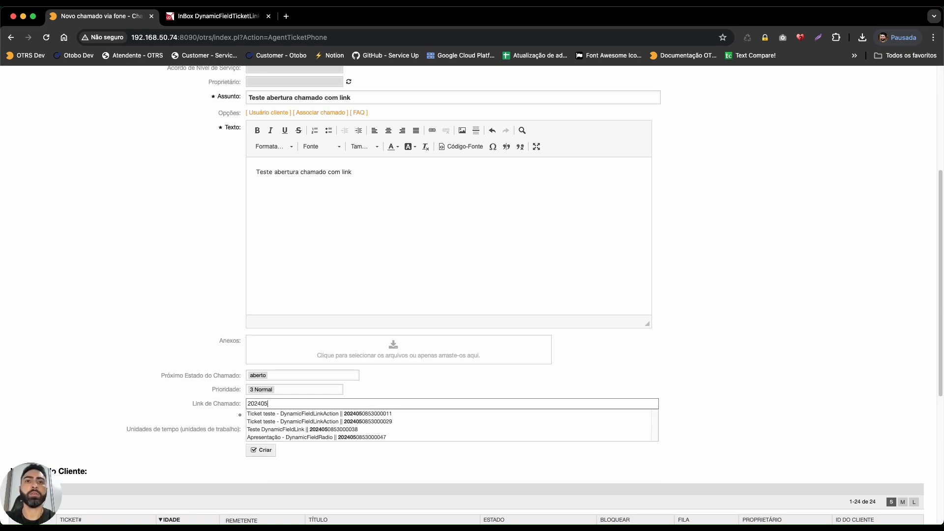
left_click(383, 421)
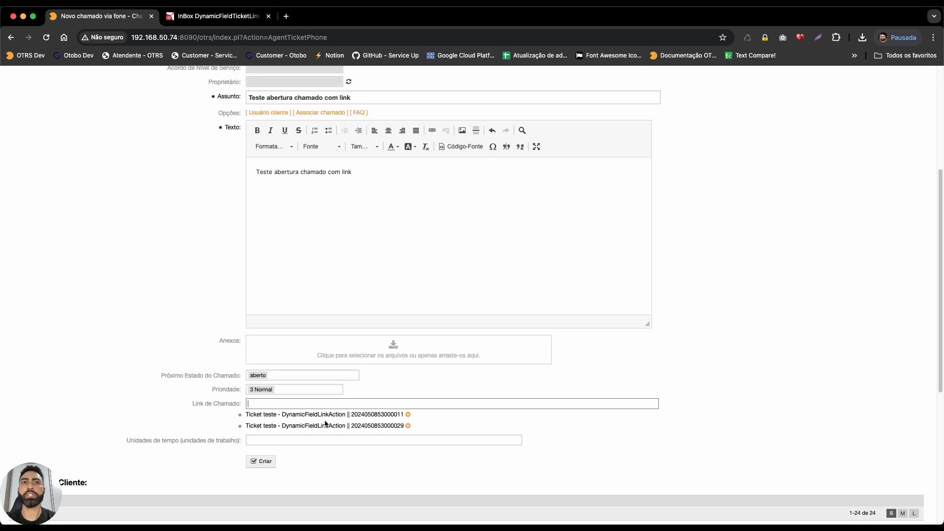
Review the filled-in form, create the phone ticket and open the new ticket's detail view
scroll(165, 251, "up", 5)
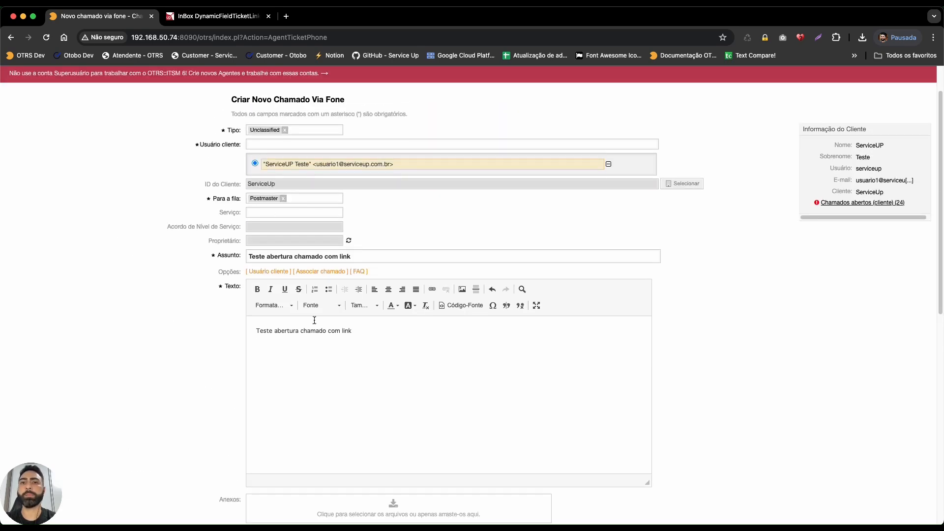
scroll(196, 374, "down", 5)
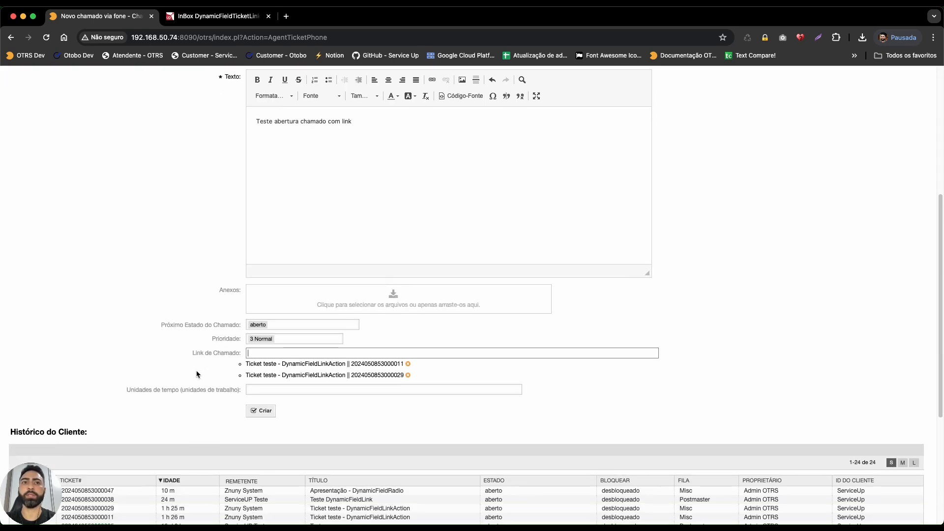
left_click(265, 412)
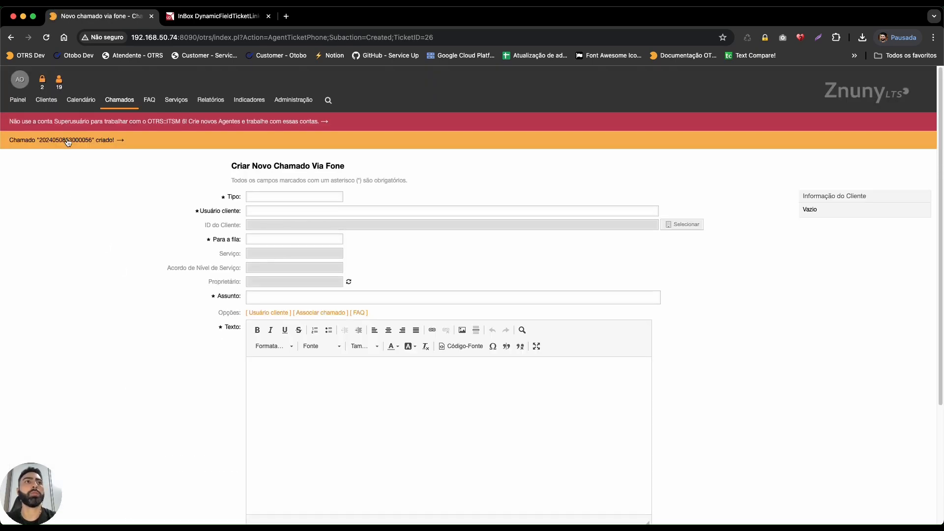
left_click(68, 141)
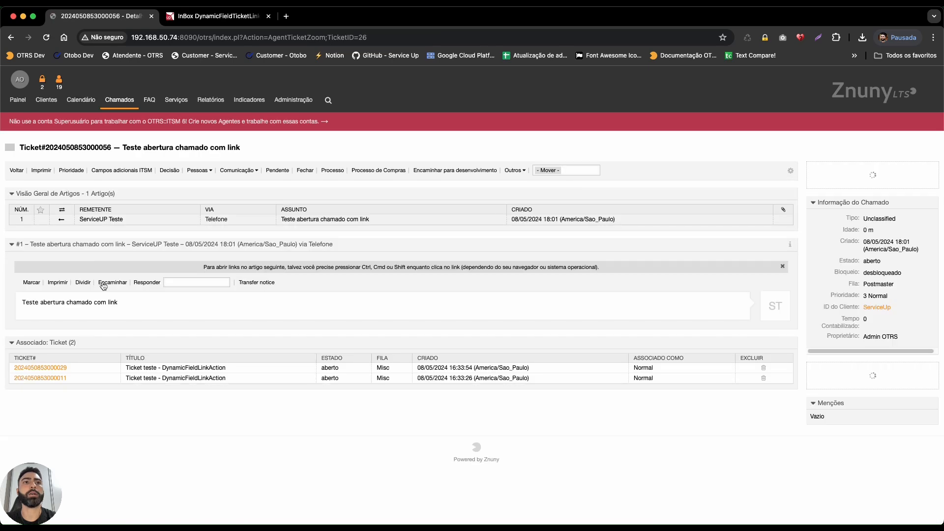